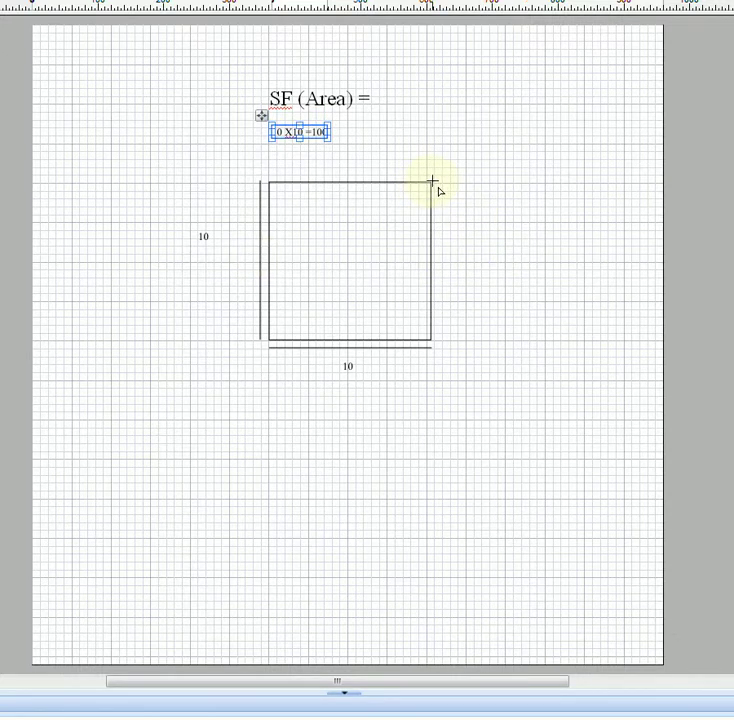
# Step: Draw a small square off the large square's upper-right corner, with dimension lines above it and along its right side
pyautogui.moveTo(432, 181); pyautogui.dragTo(535, 129)
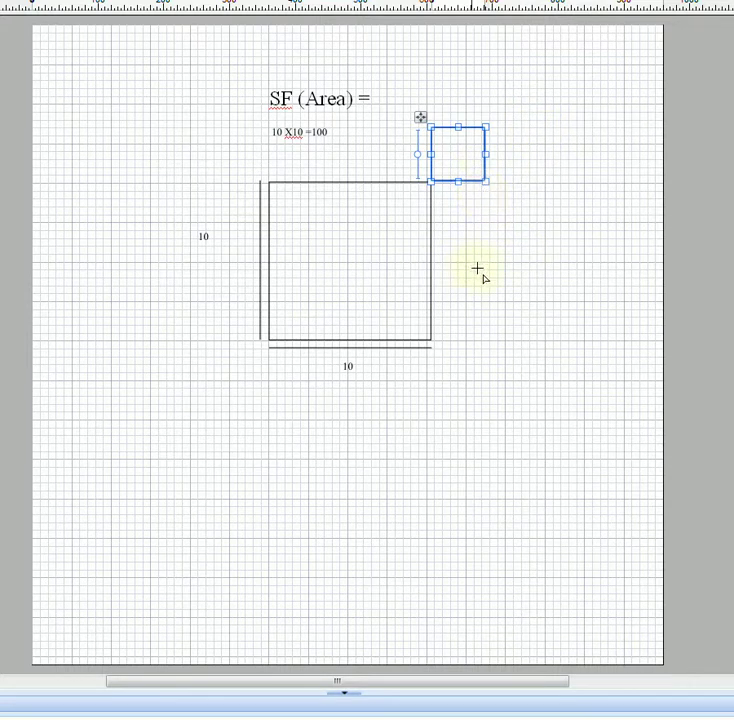
pyautogui.press('Escape')
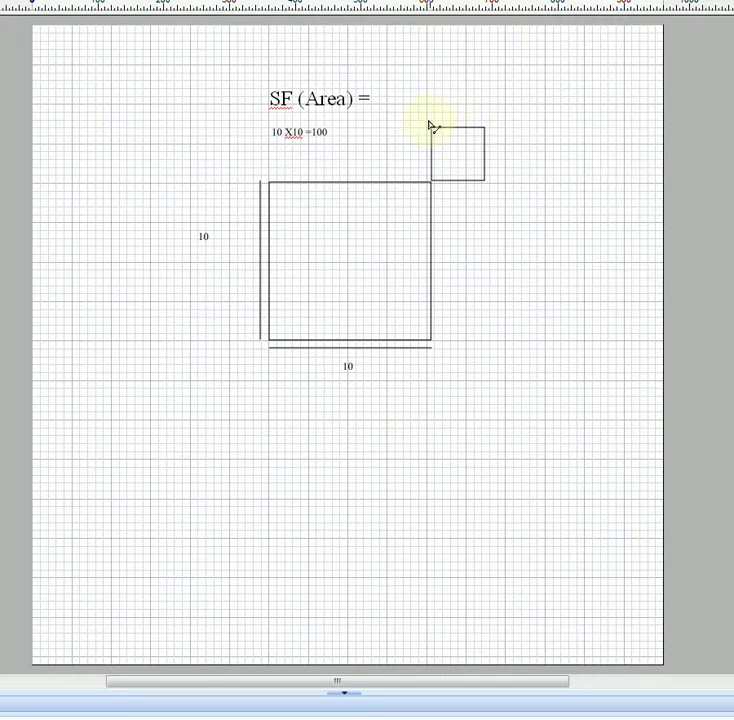
pyautogui.moveTo(432, 122); pyautogui.dragTo(493, 182)
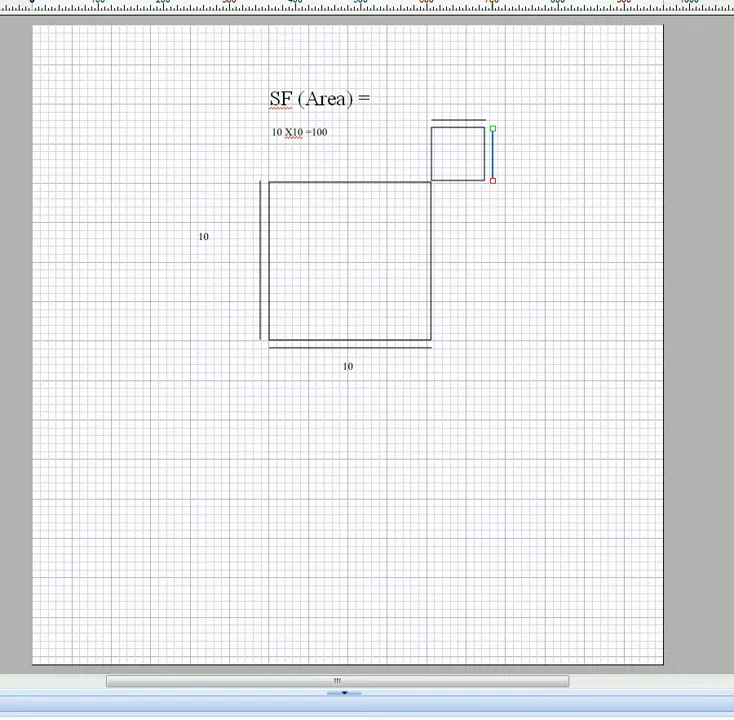
# Step: Label the small square's horizontal and vertical dimension lines with 3 each
pyautogui.hotkey('ctrl', '2')
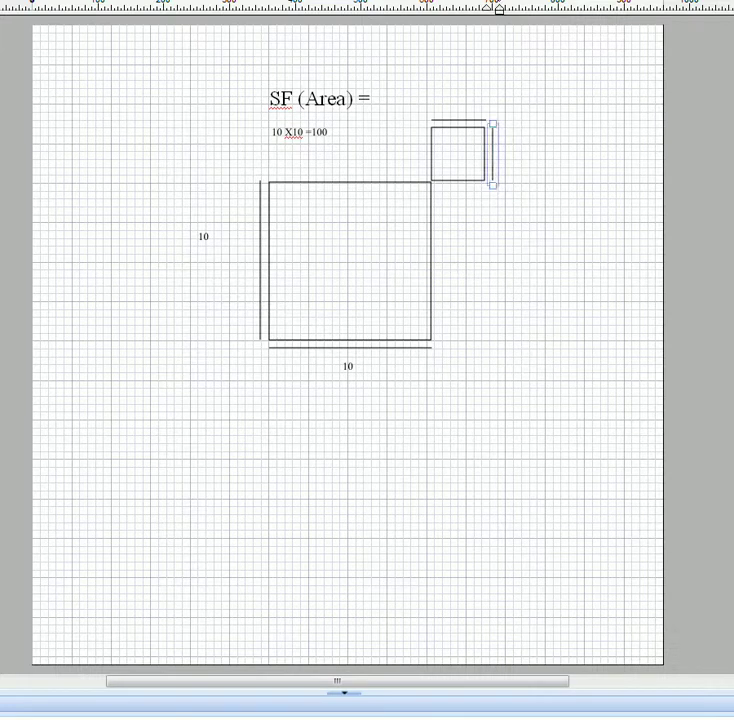
pyautogui.click(456, 101)
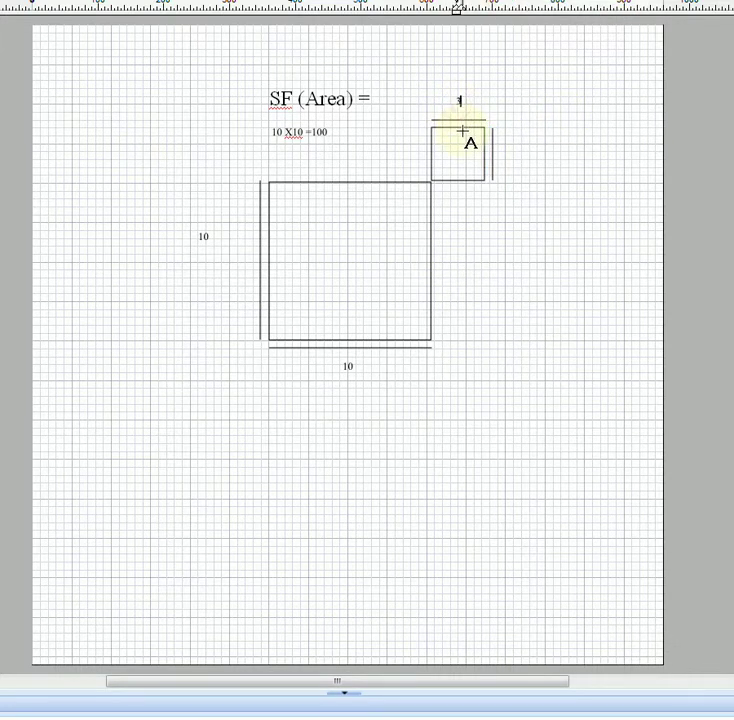
pyautogui.write('3')
pyautogui.click(506, 149)
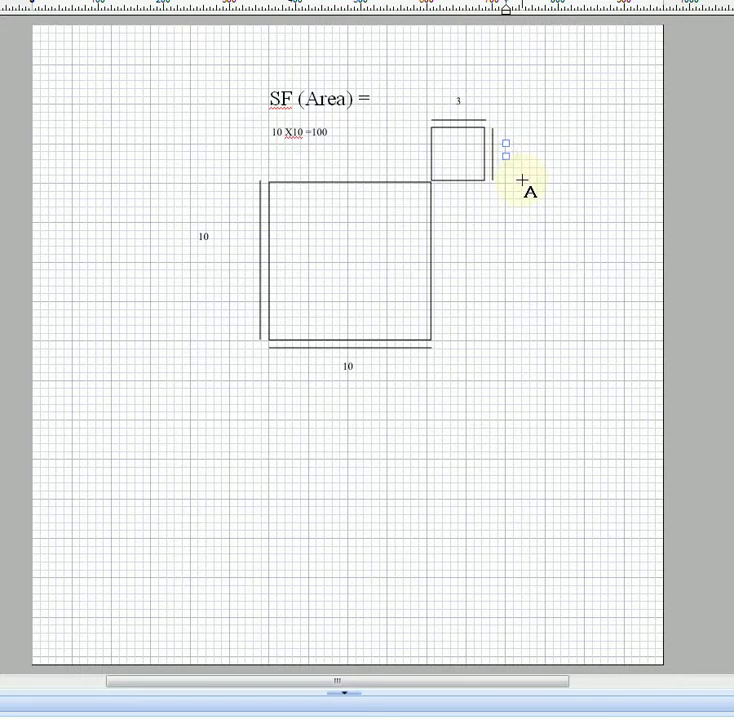
pyautogui.write('3')
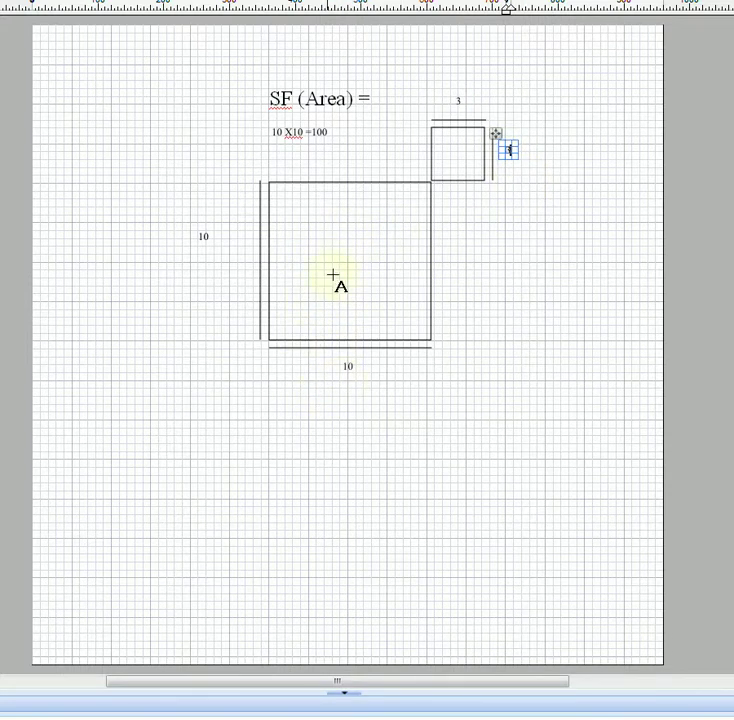
# Step: Add the area calculation "3 X3 = 9" below the "10 X10 =100" line
pyautogui.click(273, 156)
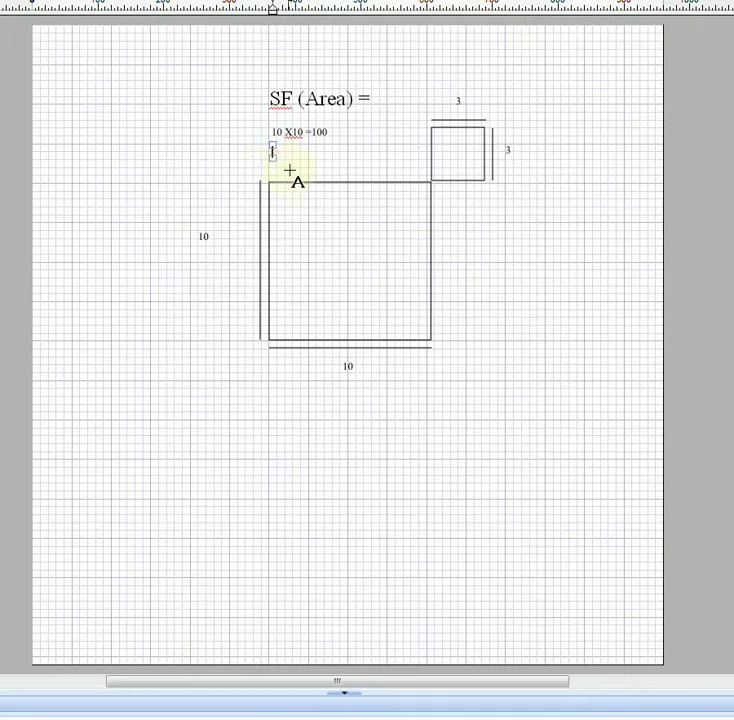
pyautogui.write('3')
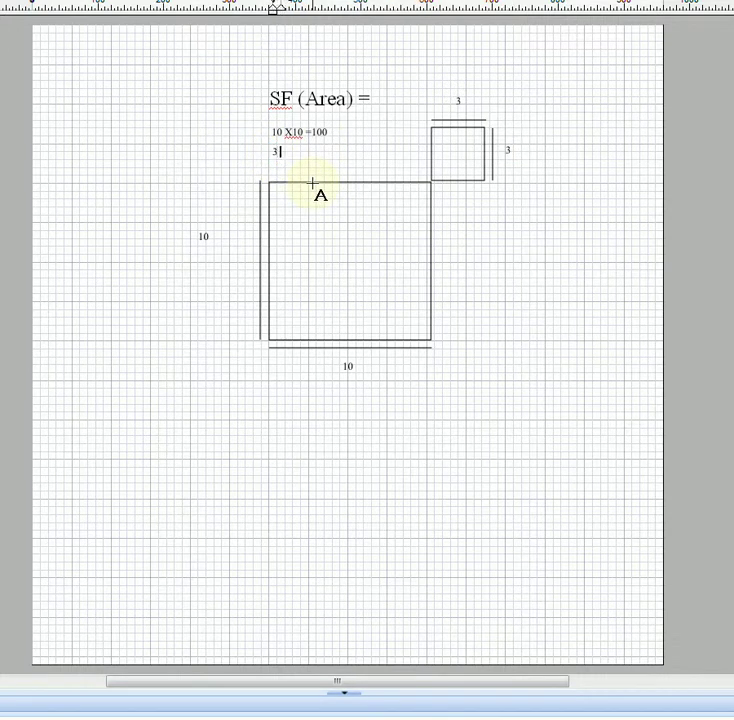
pyautogui.write(' X3 = 9')
pyautogui.press('Escape')
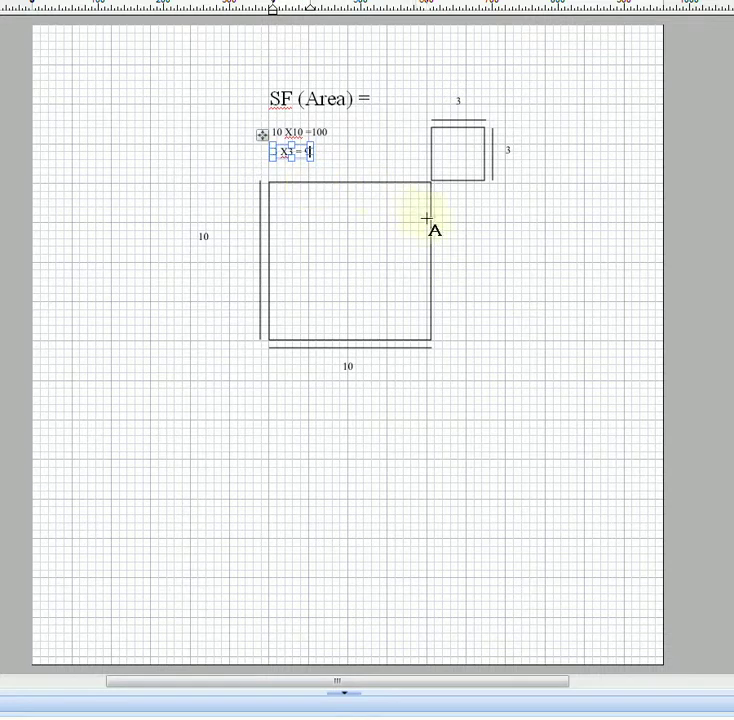
pyautogui.click(532, 282)
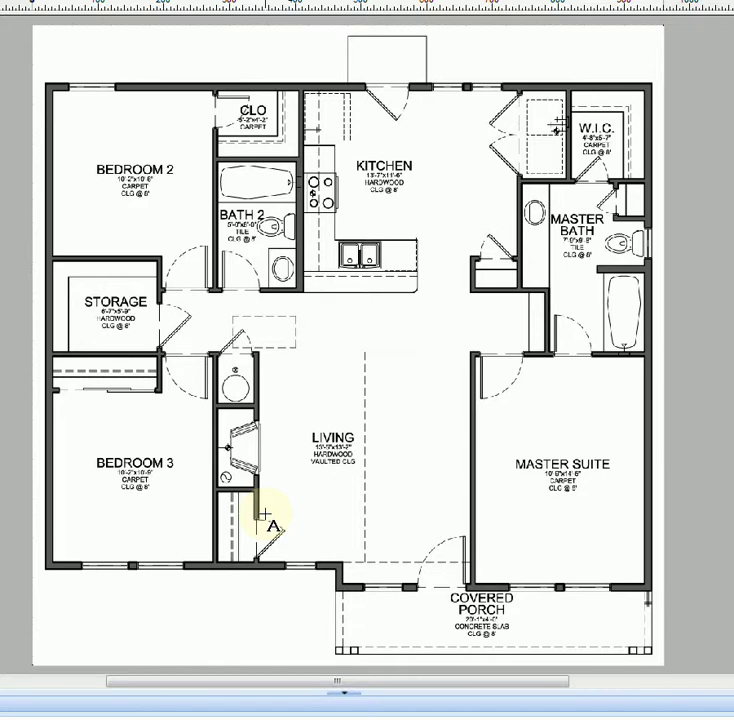
# Step: Draw measuring lines on the floor plan for Bath 2's floor, from tub to lower wall and from wall to wall
pyautogui.scroll(1, 266, 514)
pyautogui.scroll(1, 266, 514)
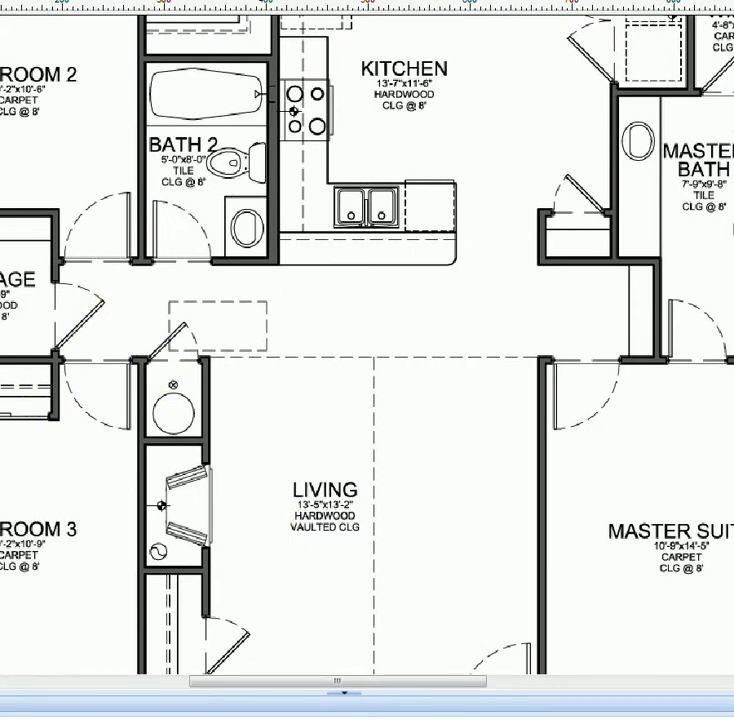
pyautogui.scroll(3, 367, 340)
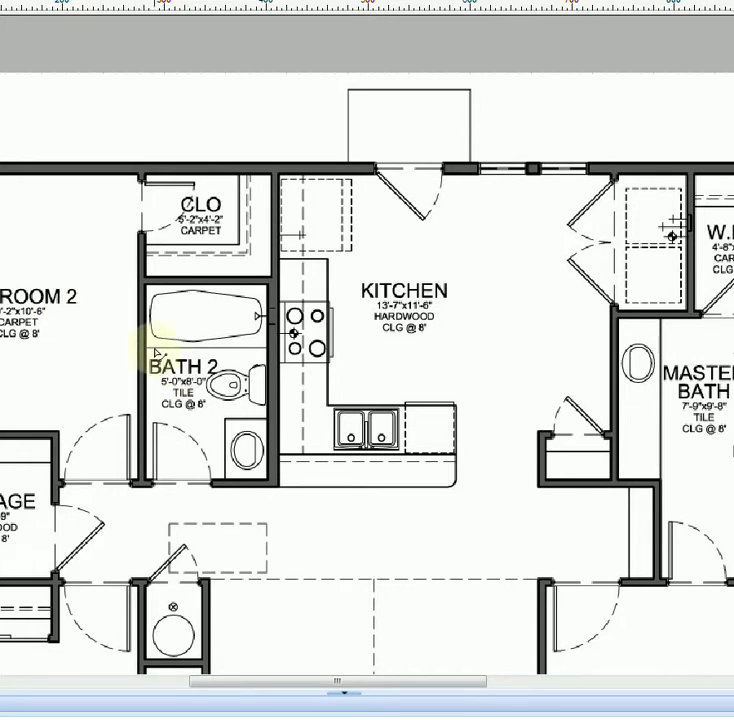
pyautogui.moveTo(154, 351); pyautogui.dragTo(154, 481)
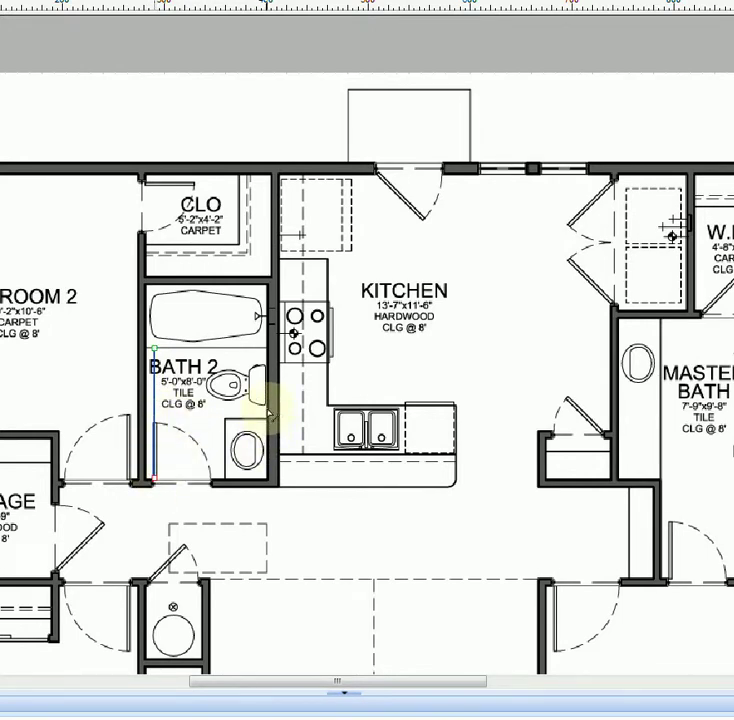
pyautogui.moveTo(268, 412)
pyautogui.mouseDown()
pyautogui.moveTo(138, 398)
pyautogui.moveTo(149, 409)
pyautogui.mouseUp()
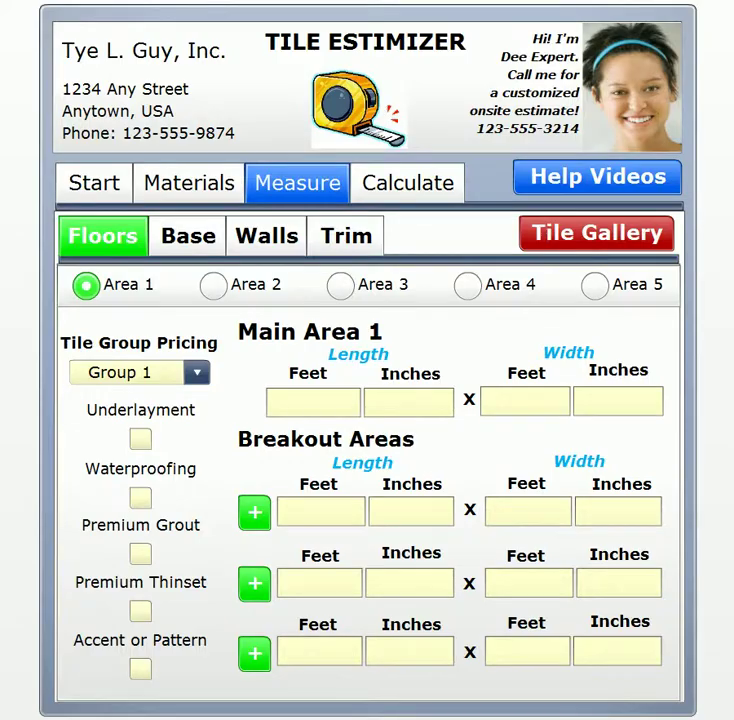
# Step: In Tile Estimizer, enter 5 feet for both the length and the width of floor Main Area 1
pyautogui.click(326, 397)
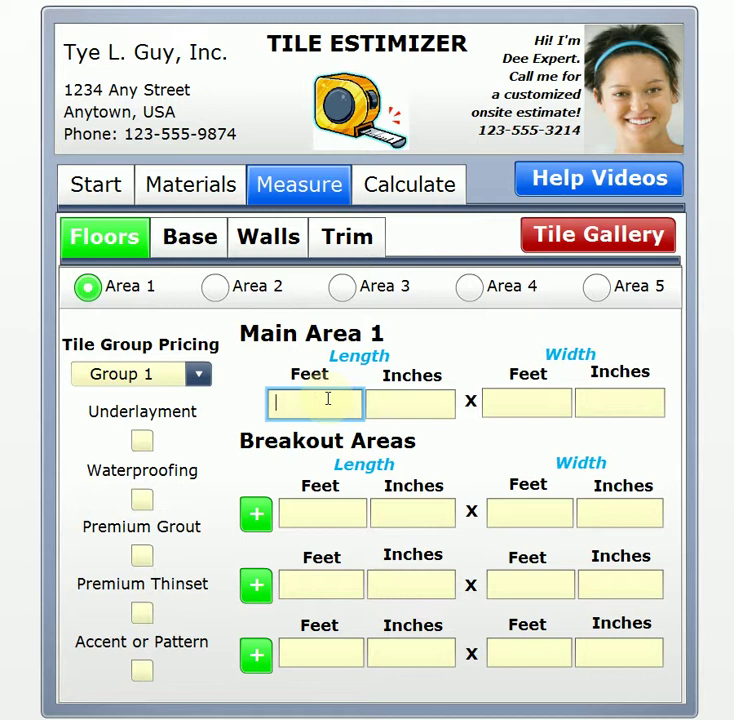
pyautogui.write('5')
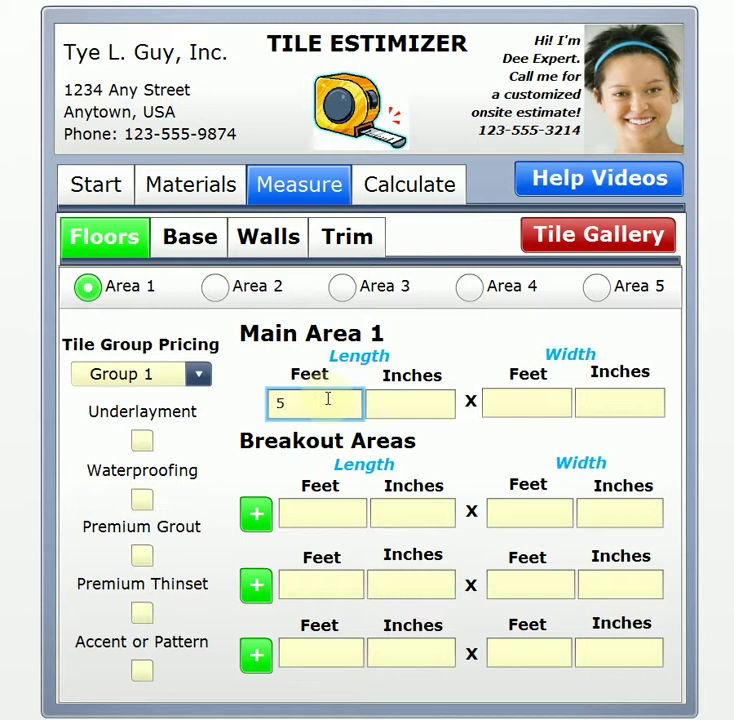
pyautogui.click(526, 396)
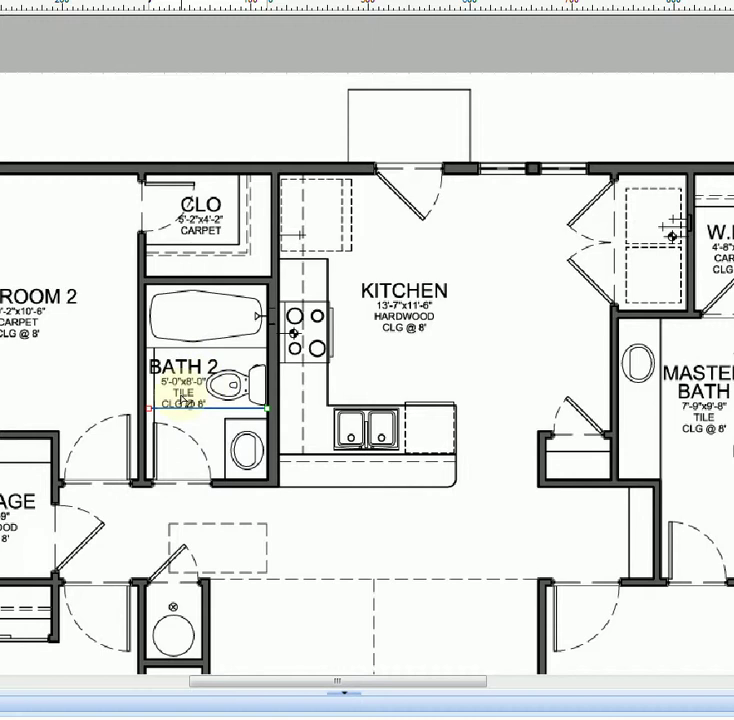
# Step: Back on the floor plan, draw lines marking the width and depth of the Bath 2 vanity
pyautogui.click(265, 428)
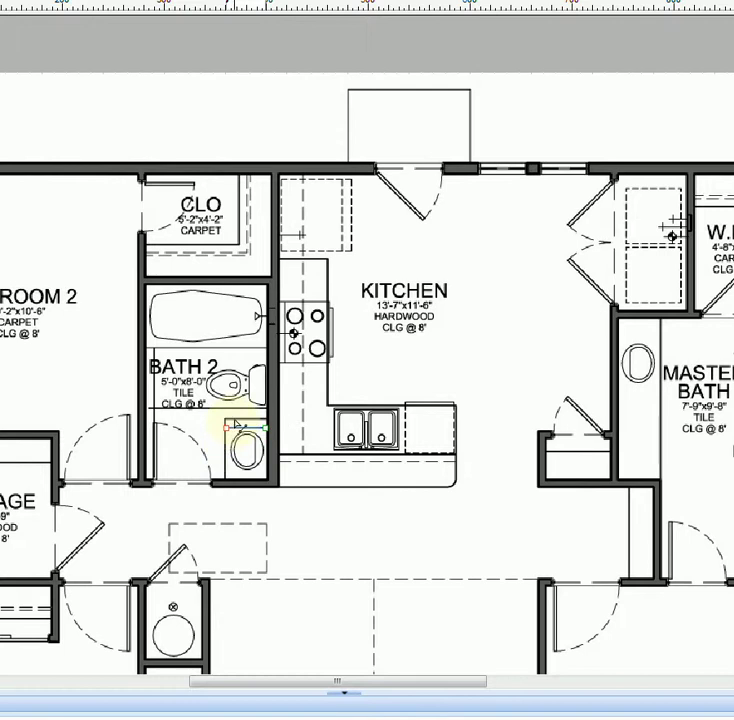
pyautogui.click(231, 422)
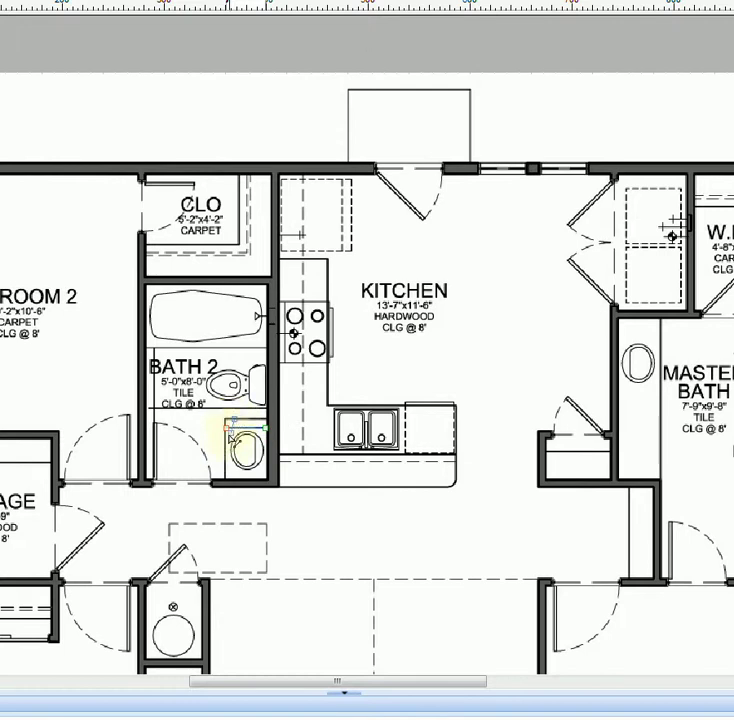
pyautogui.click(235, 481)
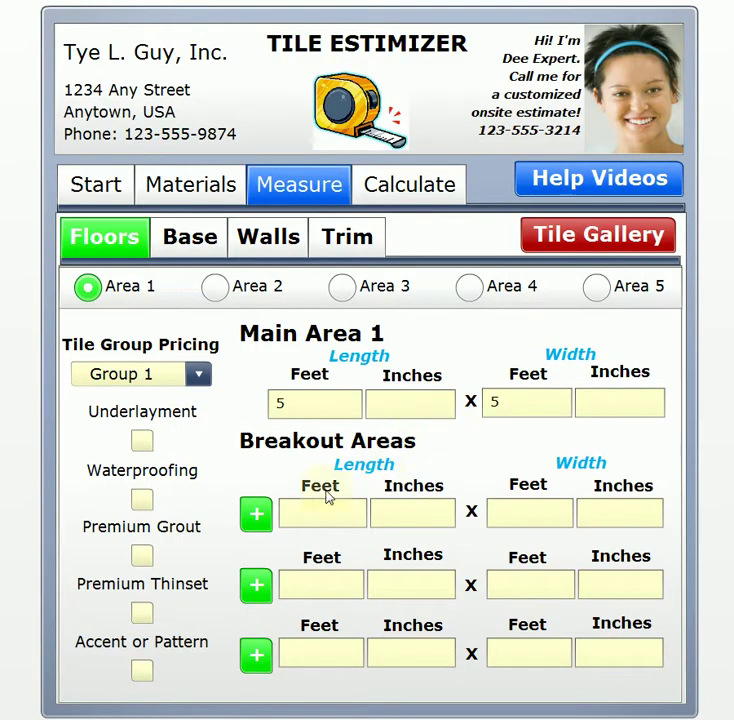
# Step: In Tile Estimizer, set Area 1's first breakout area to subtract, with a length of 2 feet and a width of 3 feet
pyautogui.click(257, 514)
pyautogui.click(330, 517)
pyautogui.write('2')
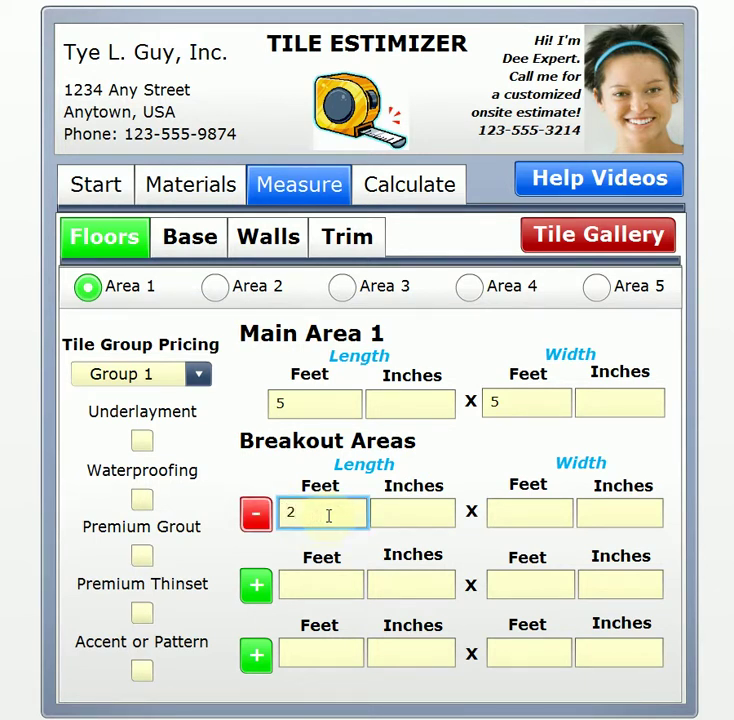
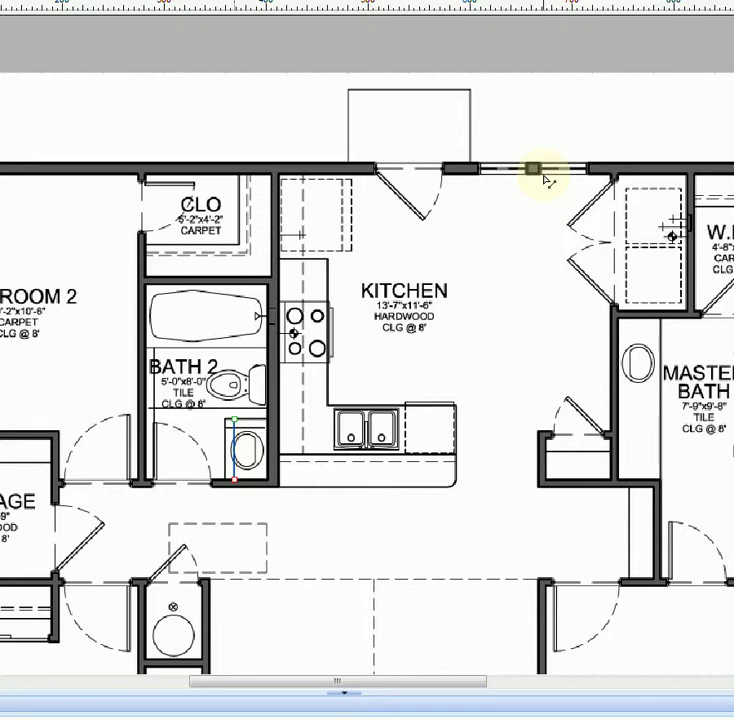
# Step: On the floor plan, draw a vertical and a horizontal measuring line spanning the full length and width of the kitchen
pyautogui.moveTo(543, 174); pyautogui.dragTo(543, 487)
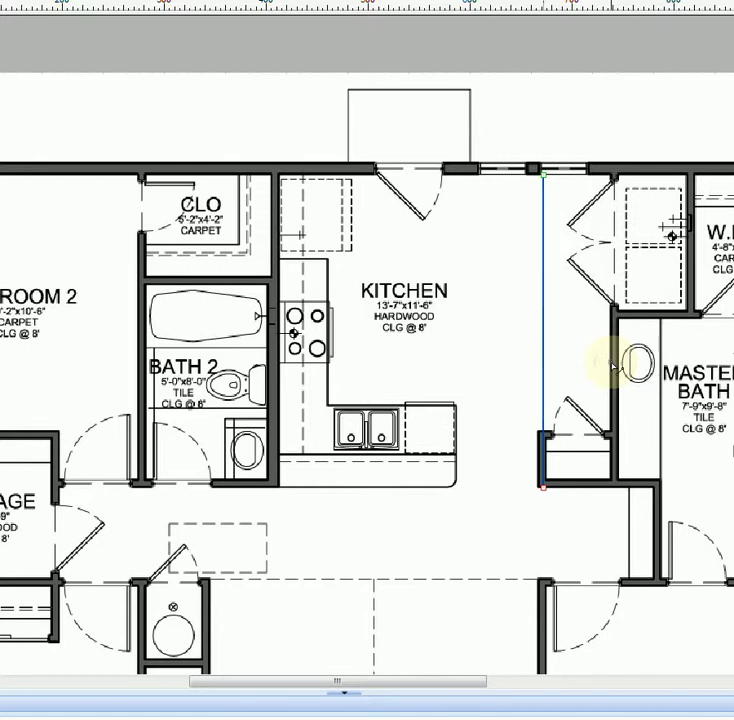
pyautogui.moveTo(612, 364); pyautogui.dragTo(283, 362)
pyautogui.click(562, 390)
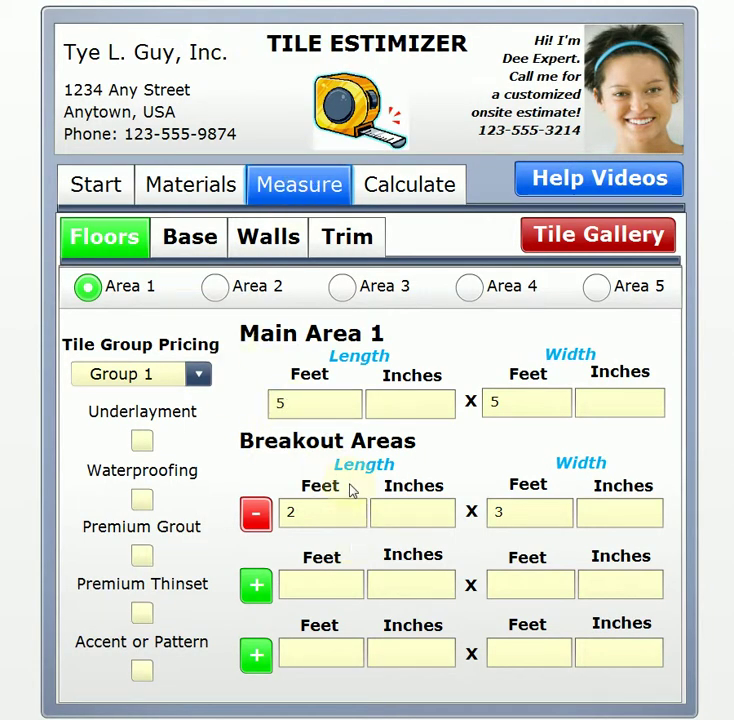
# Step: In Tile Estimizer, switch the floor measurements to Area 2 and enter a main length of 14 feet, plus the width
pyautogui.click(217, 288)
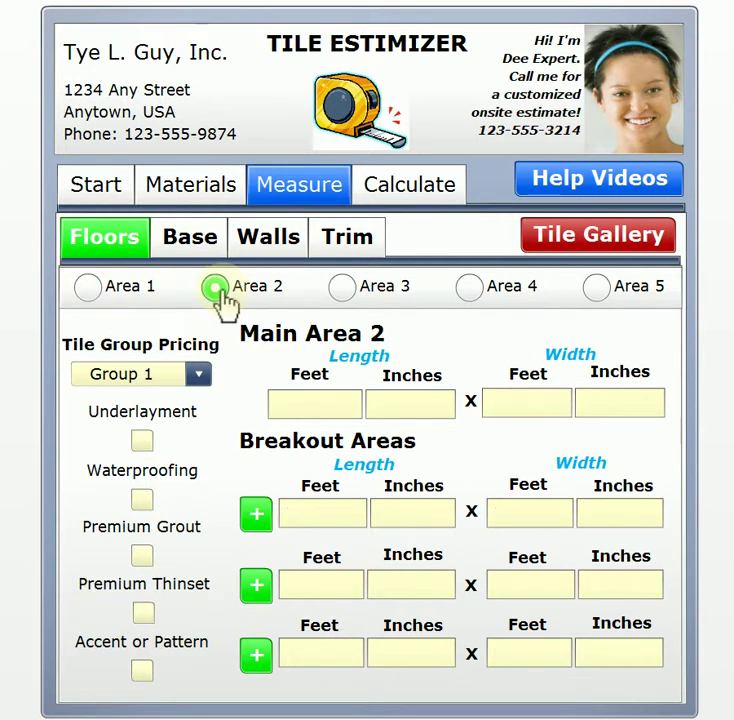
pyautogui.click(320, 405)
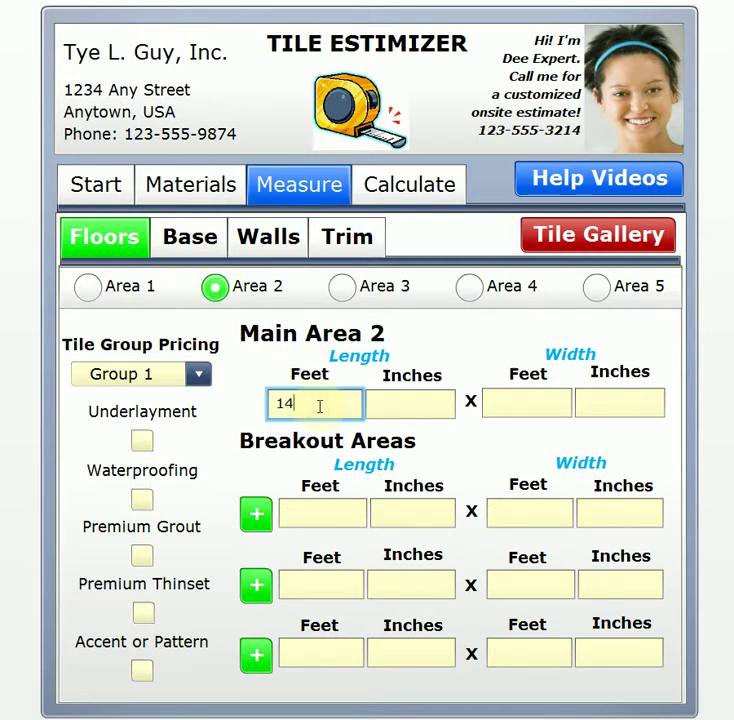
pyautogui.click(497, 398)
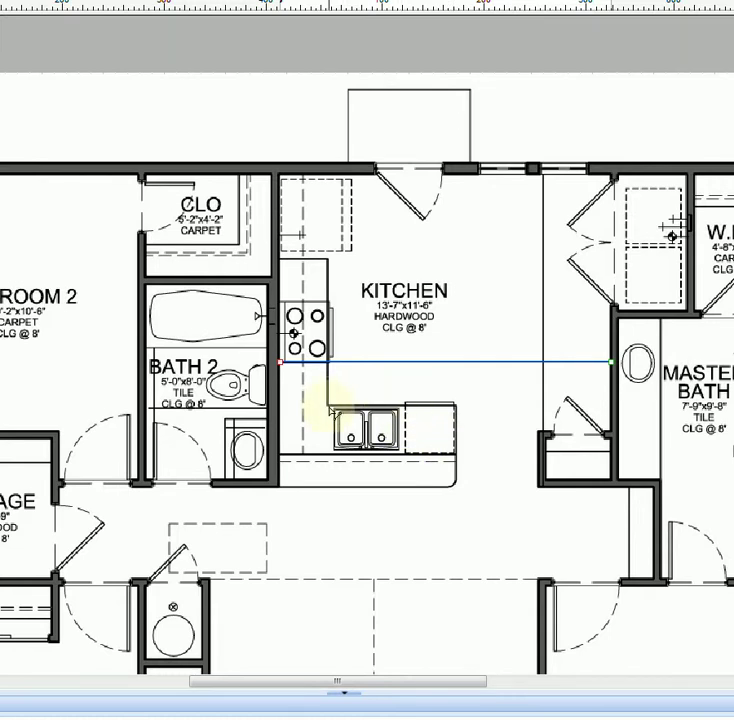
# Step: On the floor plan, draw a line across the depth of the kitchen counter between the stove and the sink
pyautogui.click(329, 389)
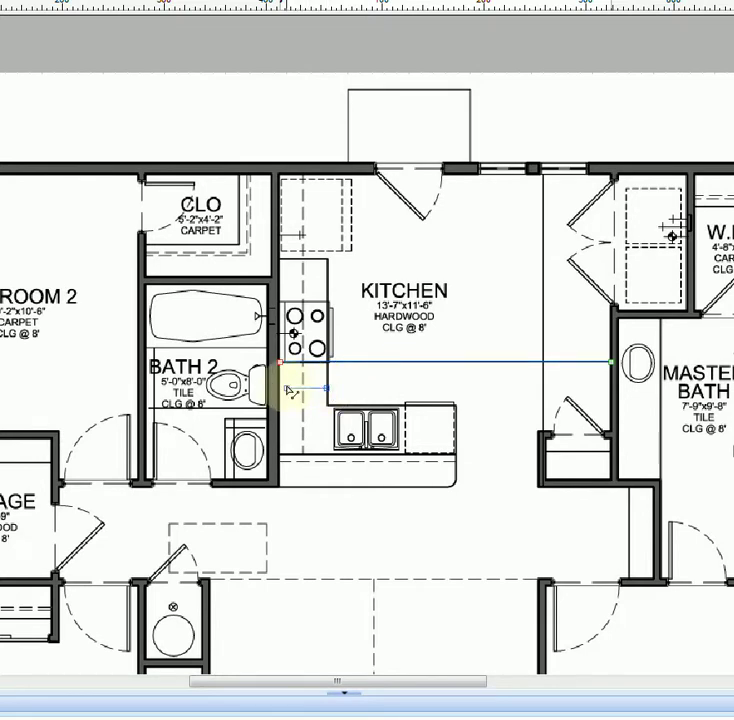
pyautogui.click(280, 389)
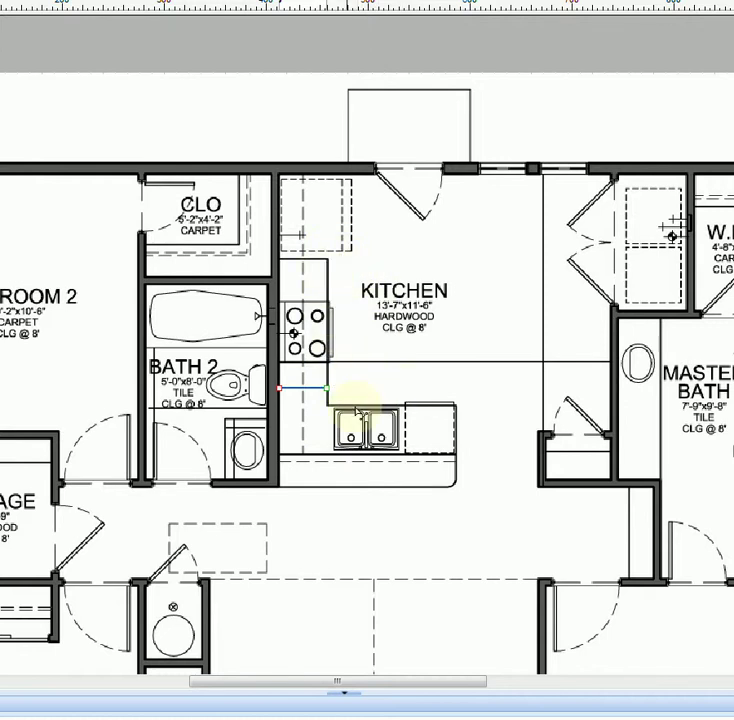
pyautogui.click(330, 390)
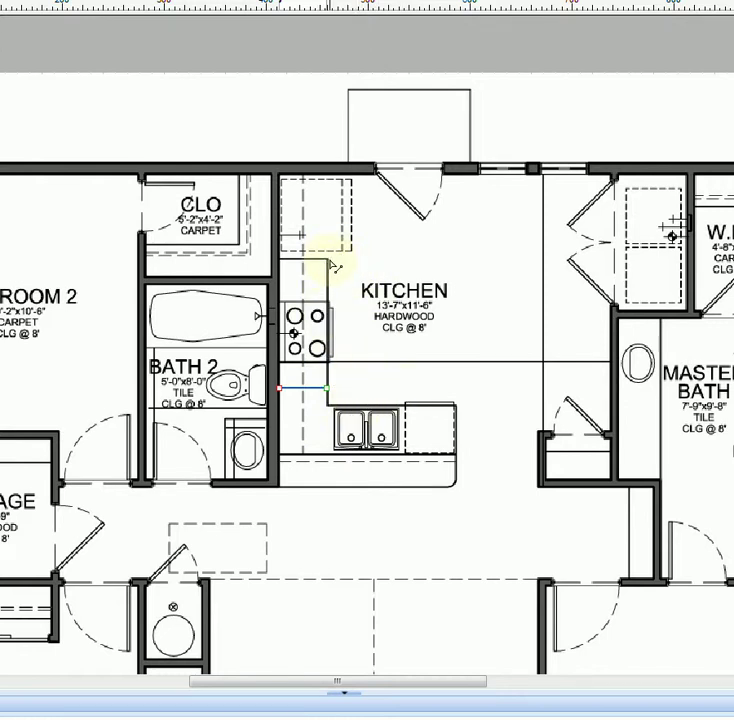
# Step: Draw lines along the counter's front edge above and below the stove and along the sink section
pyautogui.click(335, 283)
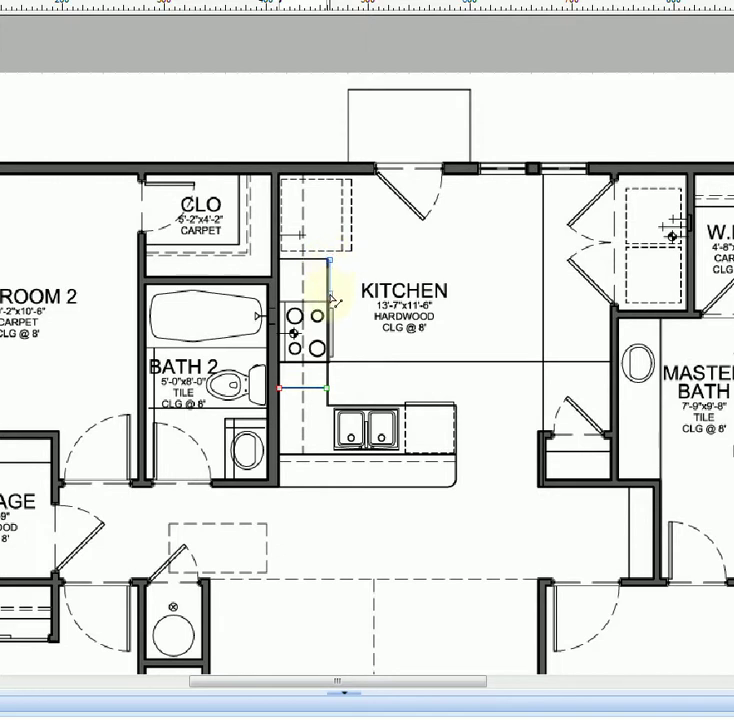
pyautogui.click(332, 302)
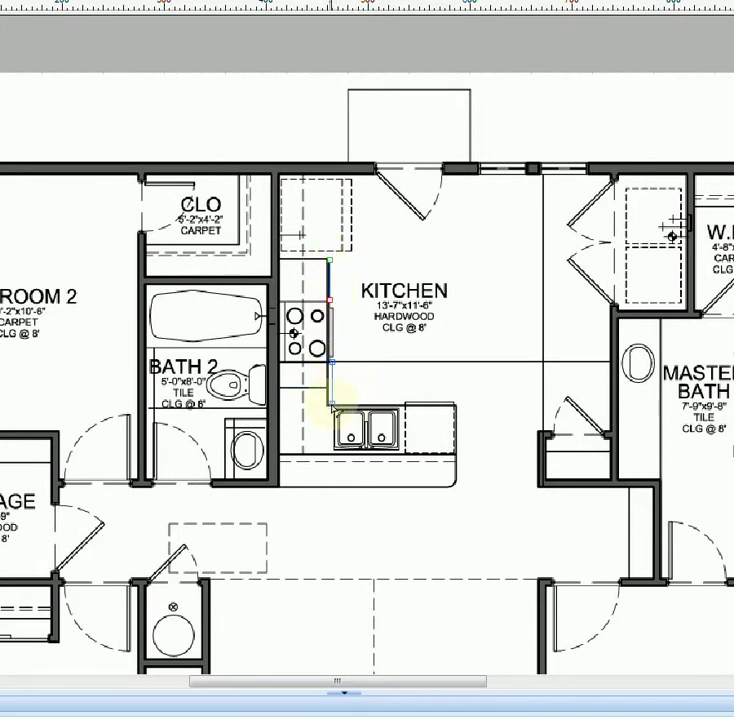
pyautogui.click(333, 406)
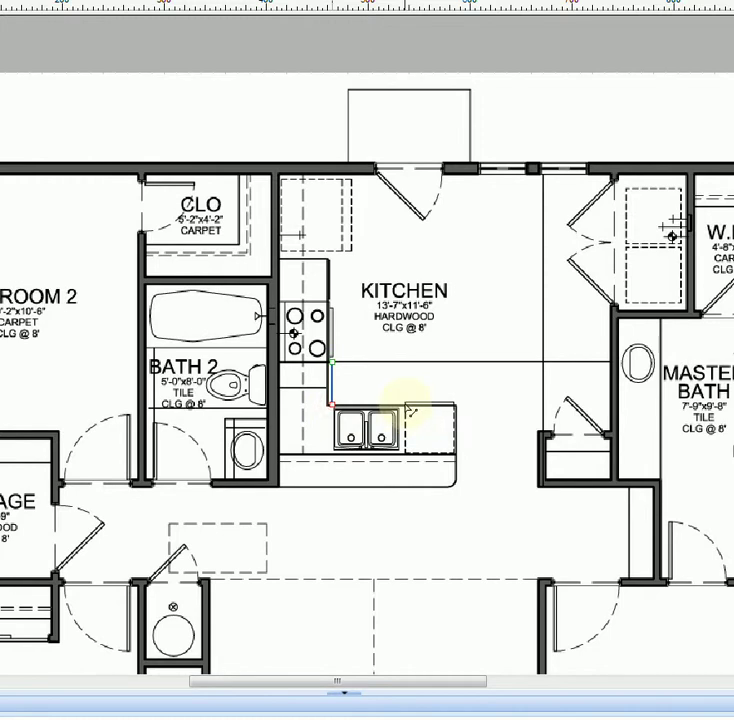
pyautogui.click(406, 405)
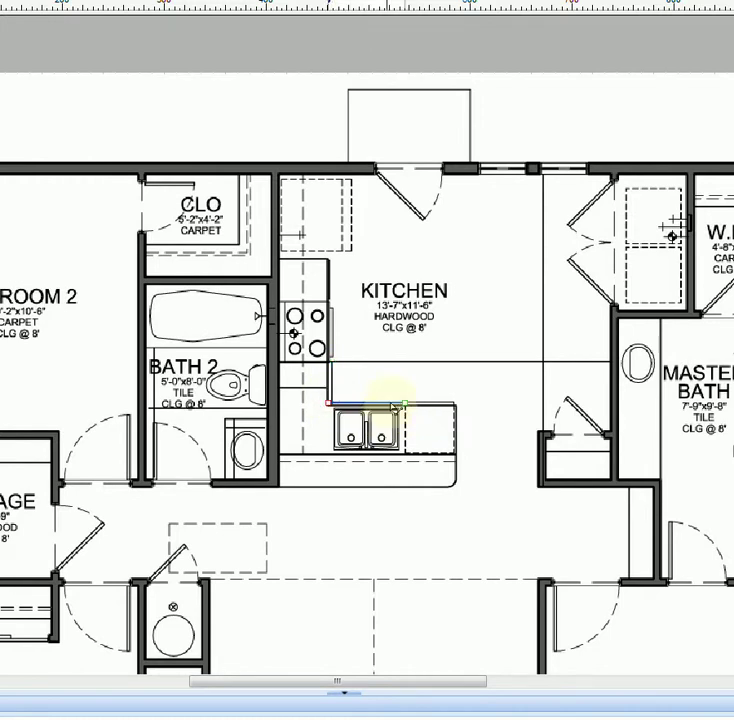
pyautogui.click(403, 402)
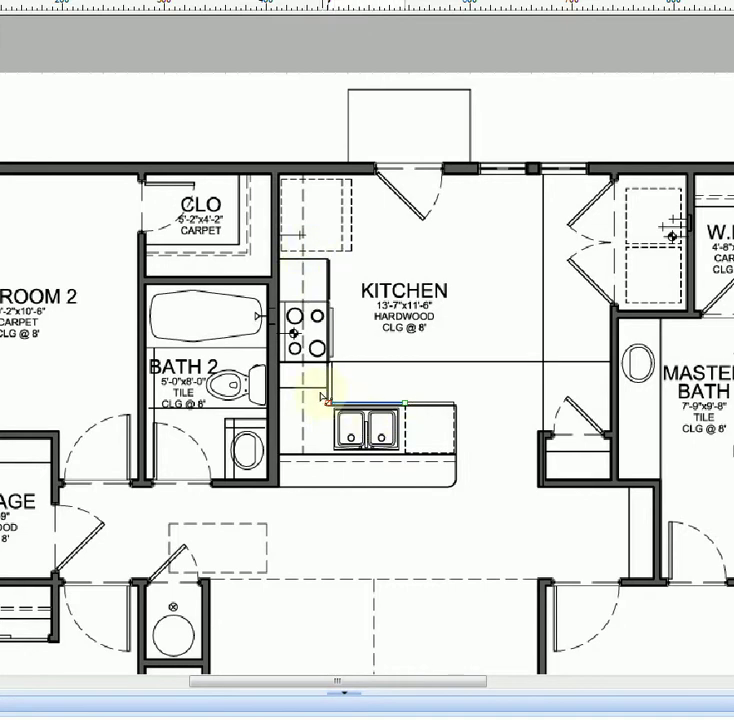
pyautogui.click(372, 404)
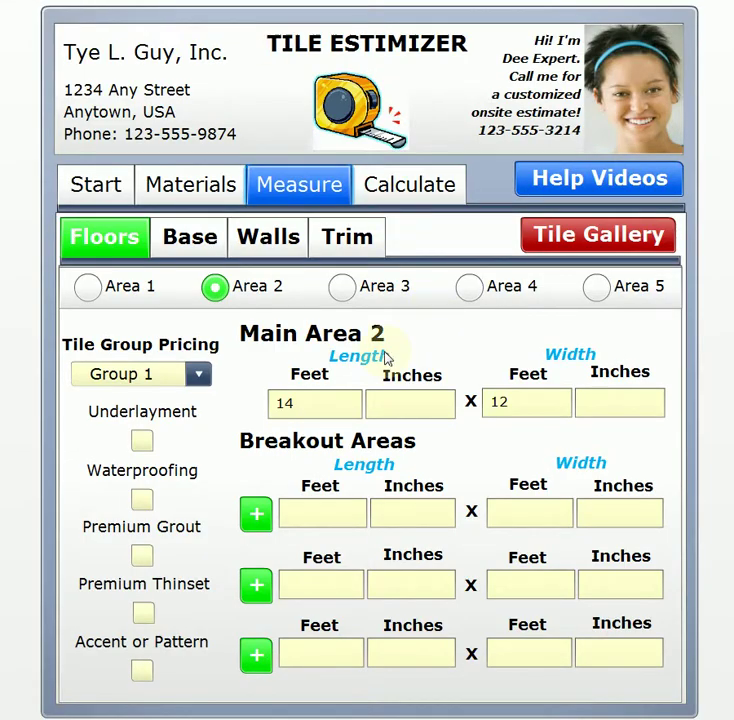
# Step: In Tile Estimizer, enter Area 2's first breakout area as 2 feet long by 7 feet wide and set it to be subtracted
pyautogui.click(316, 512)
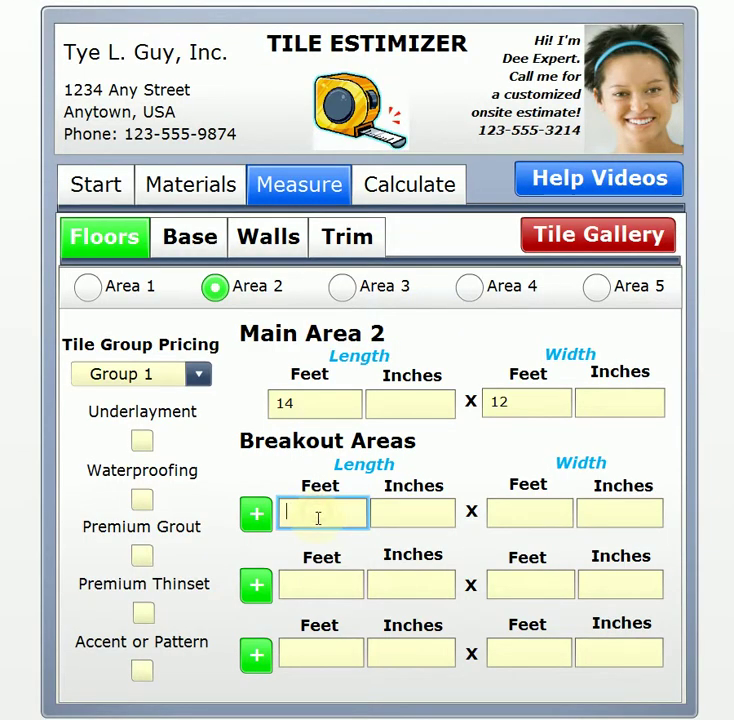
pyautogui.write('2')
pyautogui.click(530, 517)
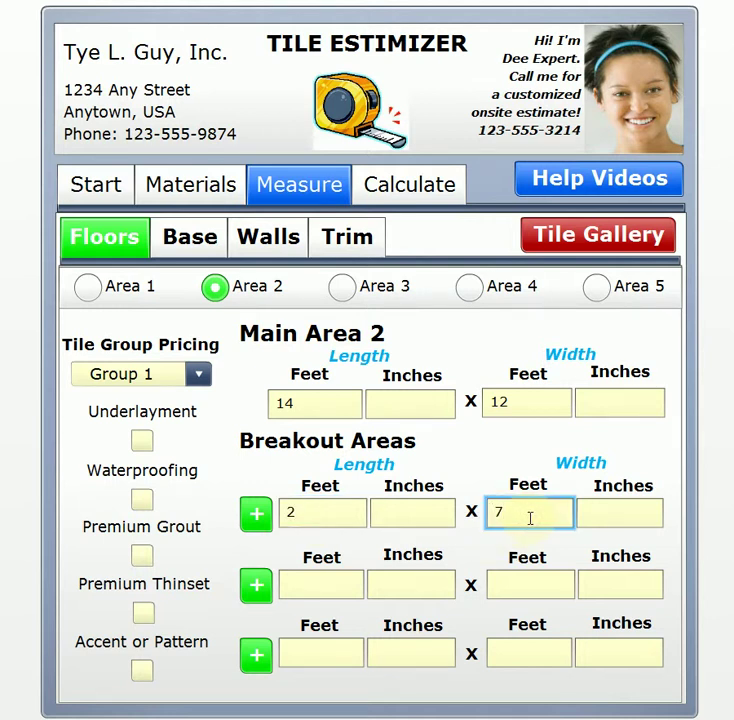
pyautogui.click(256, 520)
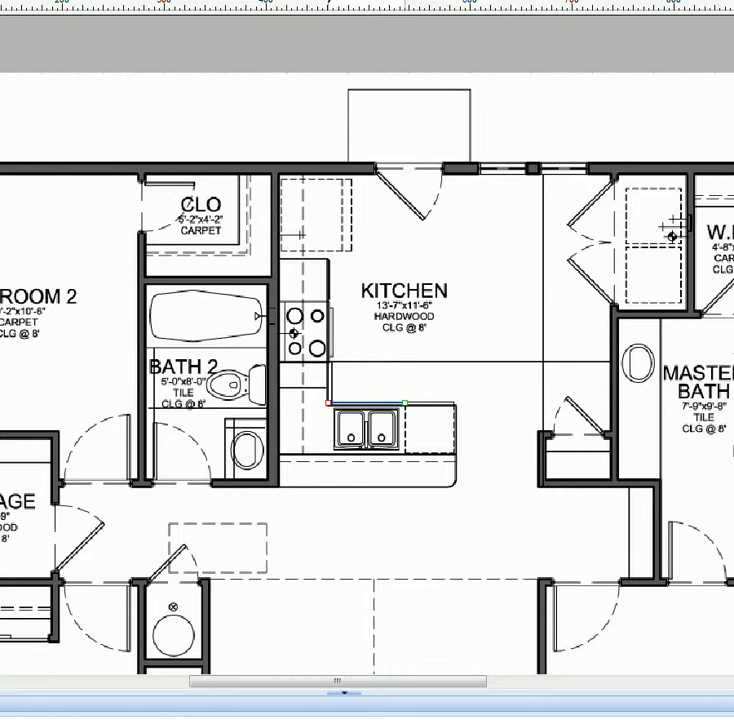
# Step: On the floor plan, draw a horizontal and a vertical measuring line spanning the double-door closet beside the kitchen
pyautogui.click(614, 193)
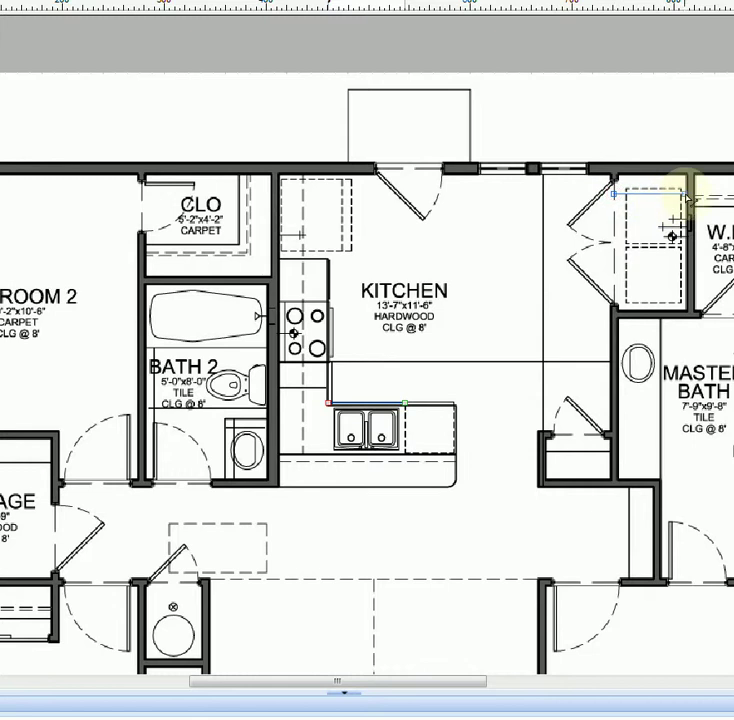
pyautogui.click(688, 192)
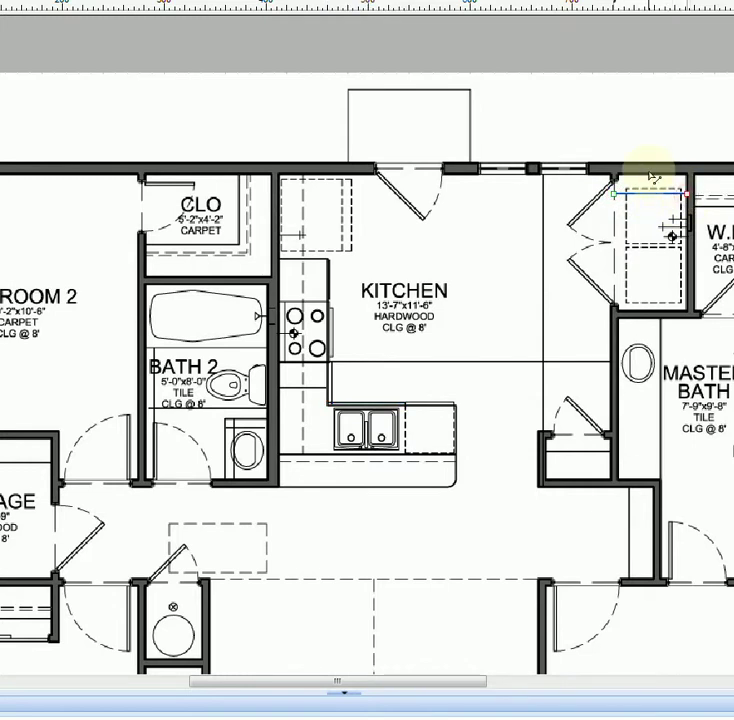
pyautogui.click(647, 177)
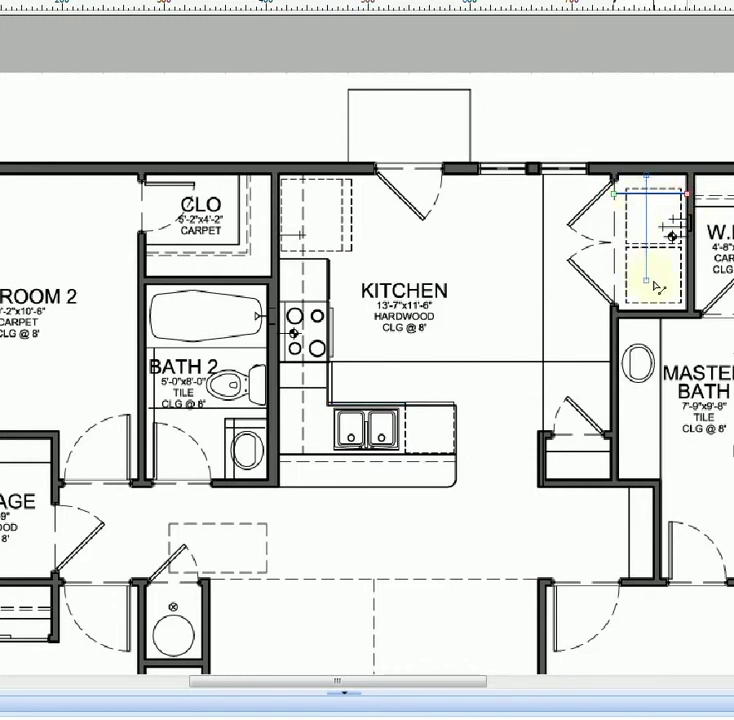
pyautogui.click(655, 316)
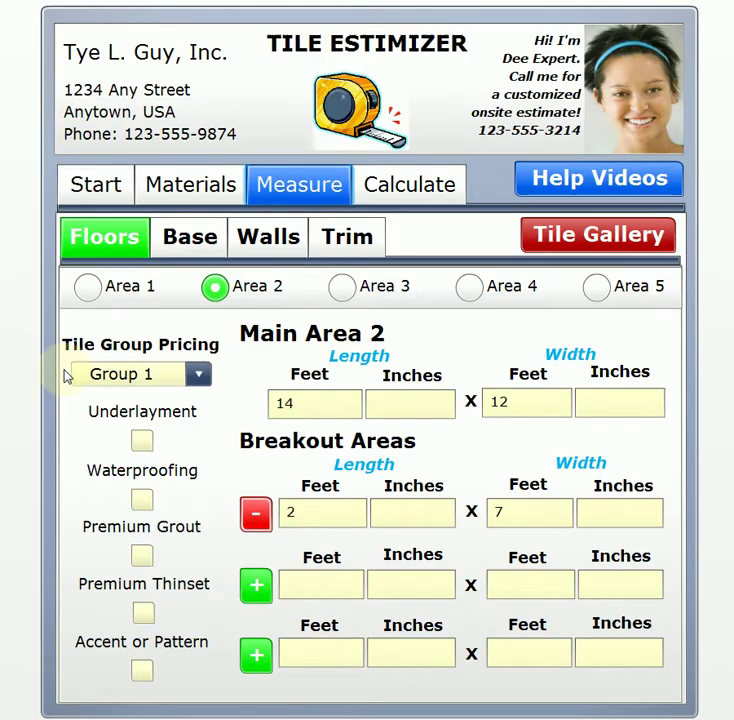
# Step: In Tile Estimizer, enter Area 2's second breakout area as 3 feet long by 5 feet wide
pyautogui.click(305, 583)
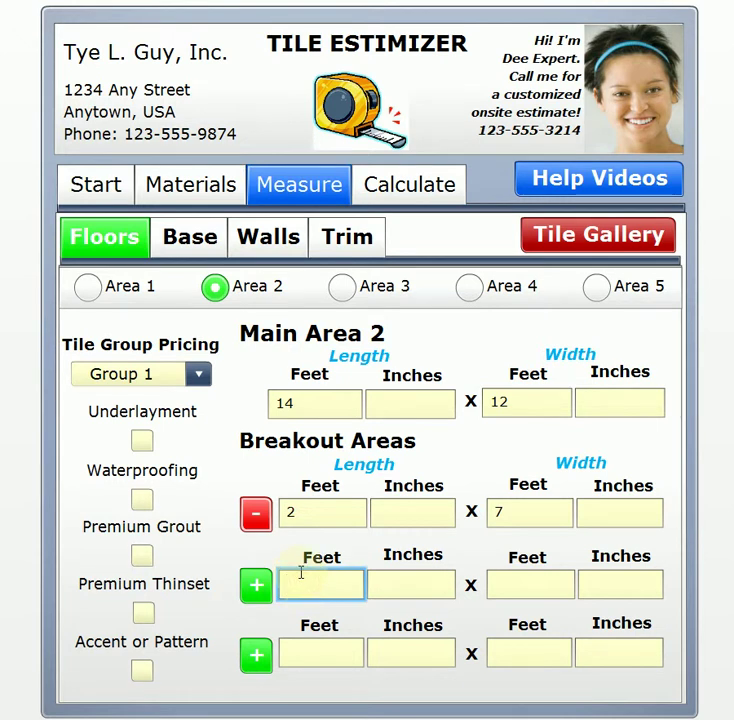
pyautogui.click(511, 582)
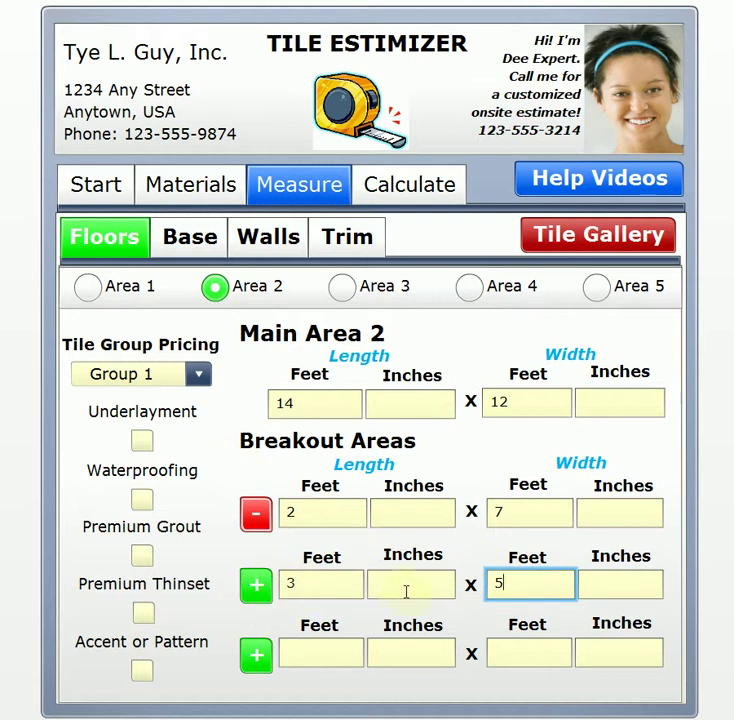
# Step: Set Area 2's tile group pricing to Group 3 and include underlayment and waterproofing
pyautogui.click(198, 375)
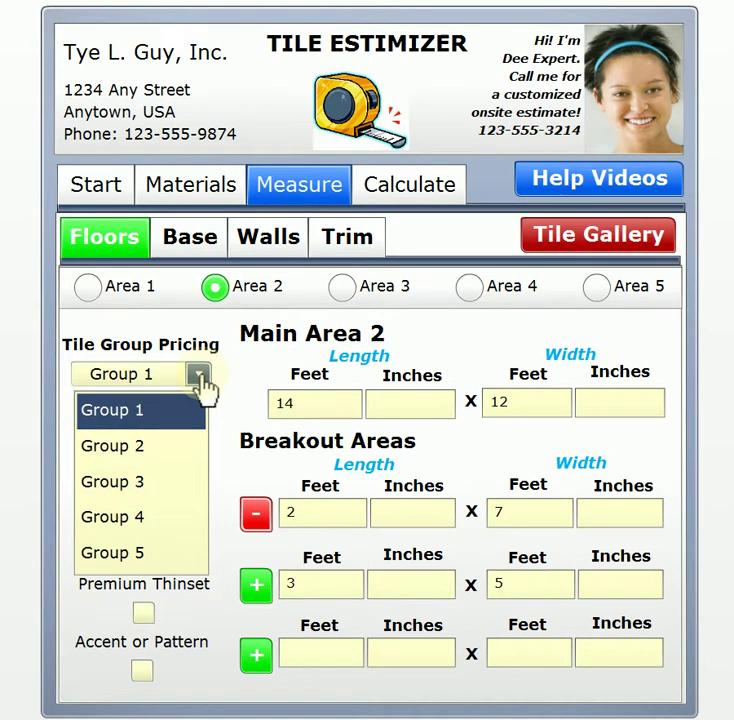
pyautogui.click(166, 481)
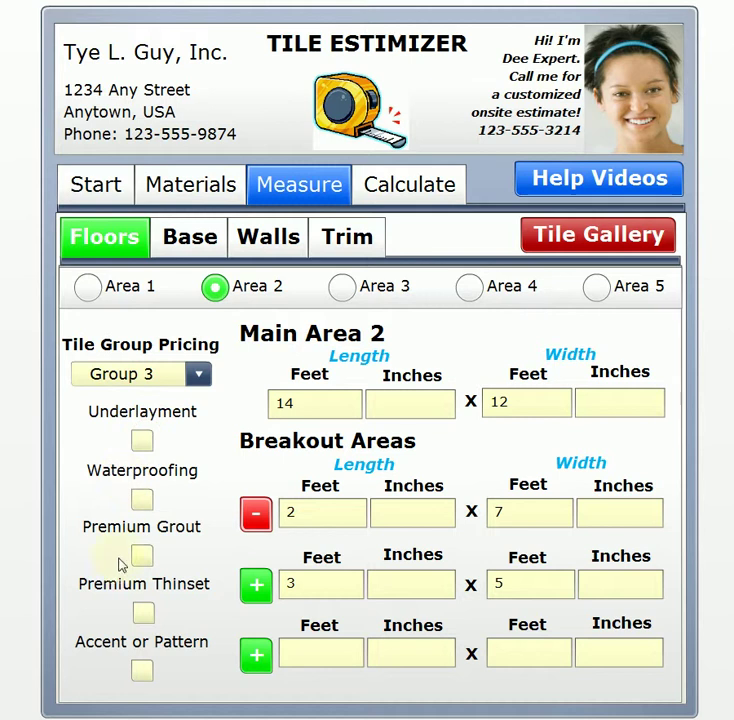
pyautogui.click(147, 446)
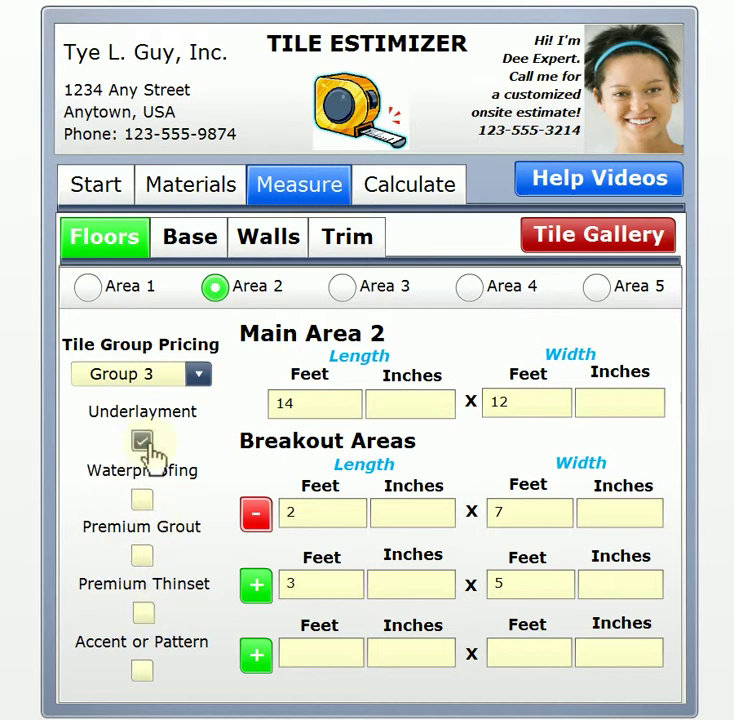
pyautogui.click(145, 501)
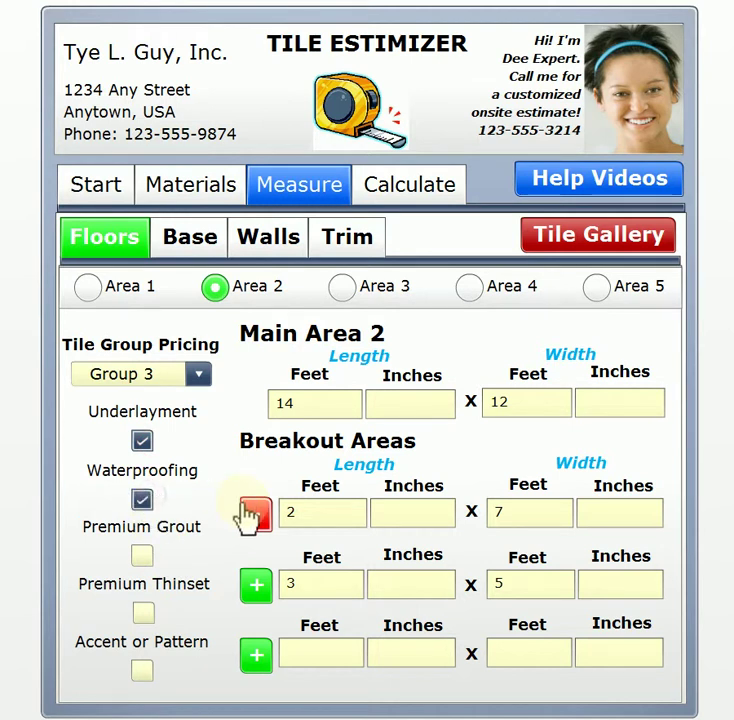
# Step: For floor Area 1, set the tile group pricing to Group 5 and include underlayment, waterproofing and accent or pattern
pyautogui.click(88, 292)
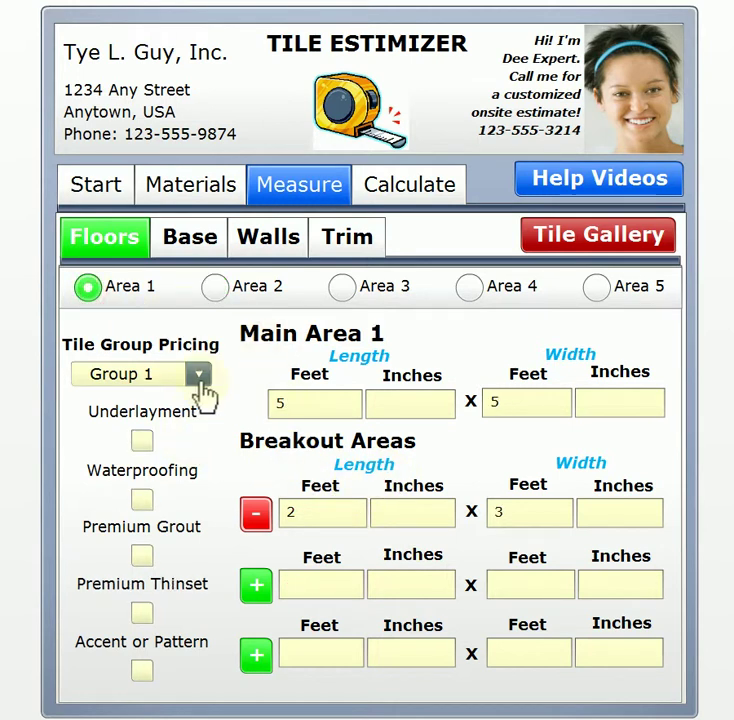
pyautogui.click(201, 378)
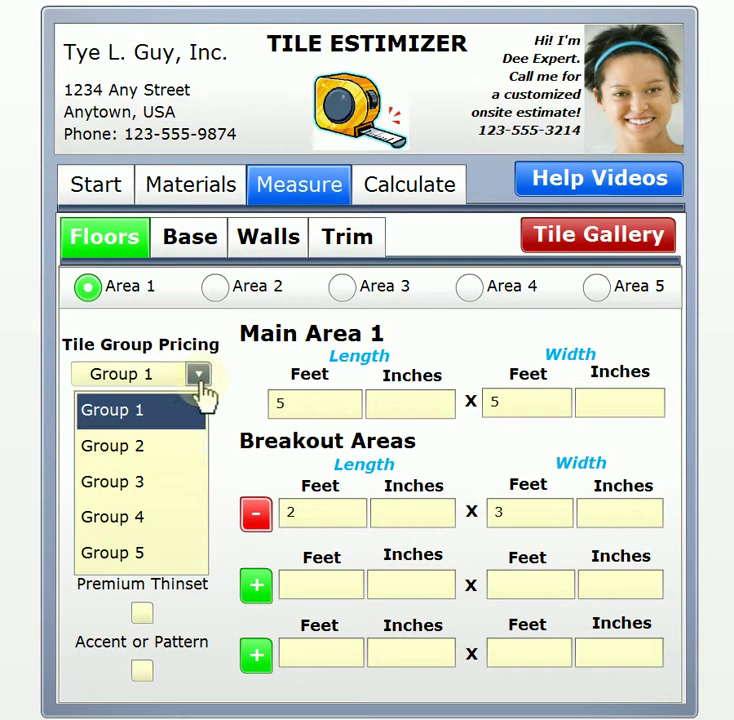
pyautogui.click(160, 554)
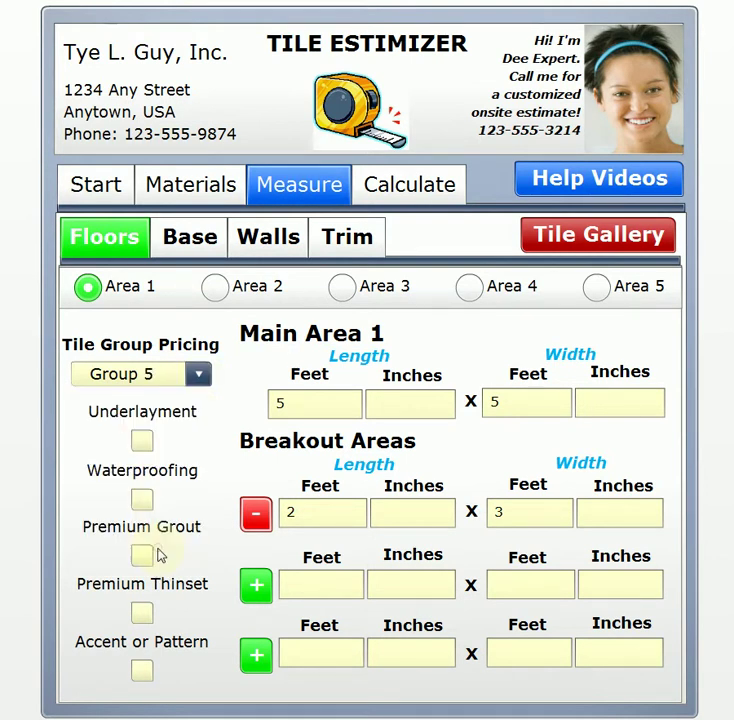
pyautogui.click(142, 443)
pyautogui.click(143, 501)
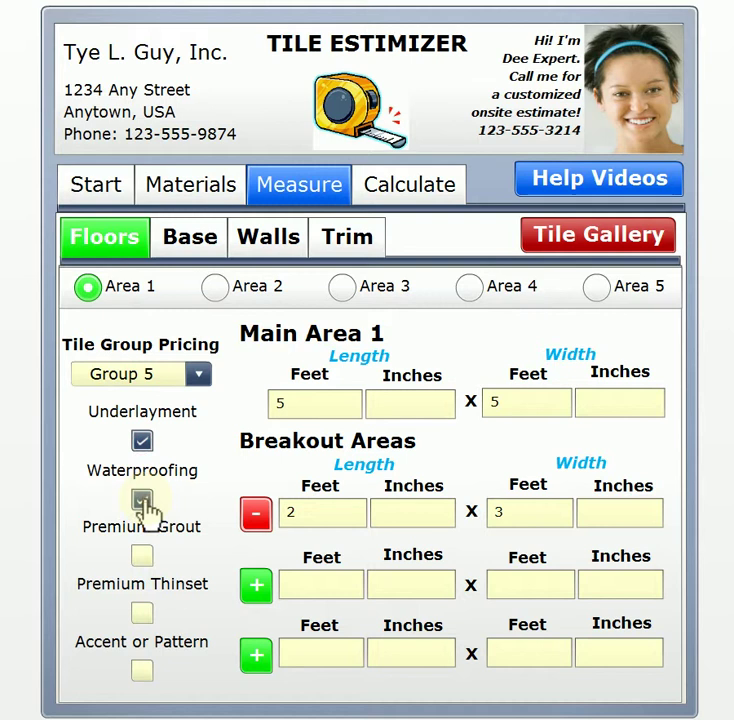
pyautogui.click(142, 670)
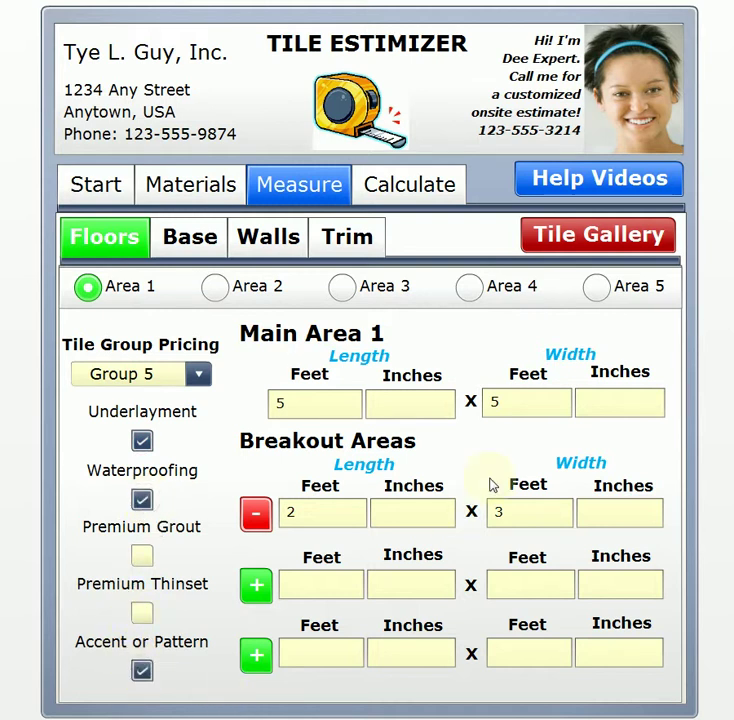
# Step: Calculate the estimated cost of the whole tile project
pyautogui.click(415, 203)
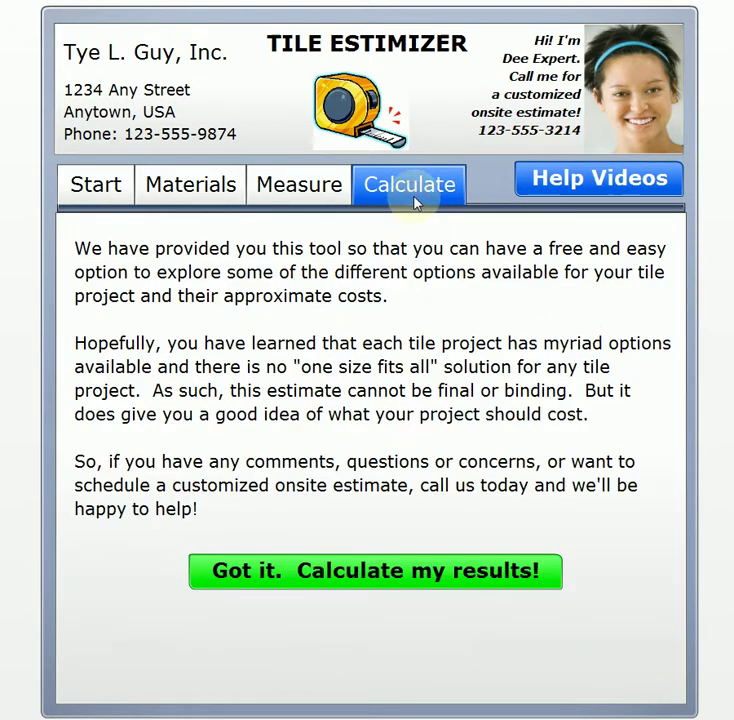
pyautogui.click(378, 590)
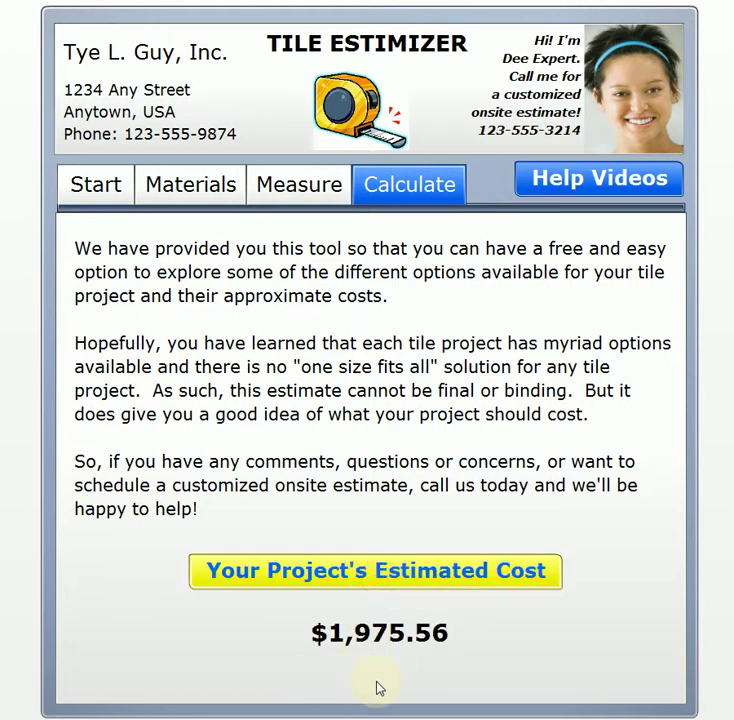